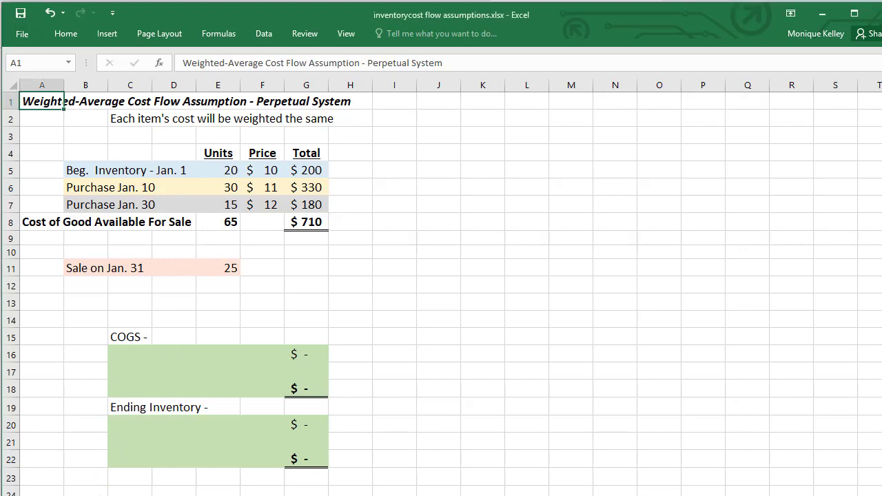
Step: Move the 'Weighted-Average cost per unit = COGAFS/Total units available' note from A26 up to row 13
{"action": "mouse_move", "coordinate": [42, 495]}
{"action": "left_mouse_down"}
{"action": "mouse_move", "coordinate": [30, 392]}
{"action": "mouse_move", "coordinate": [85, 495]}
{"action": "mouse_move", "coordinate": [42, 495]}
{"action": "left_mouse_up"}
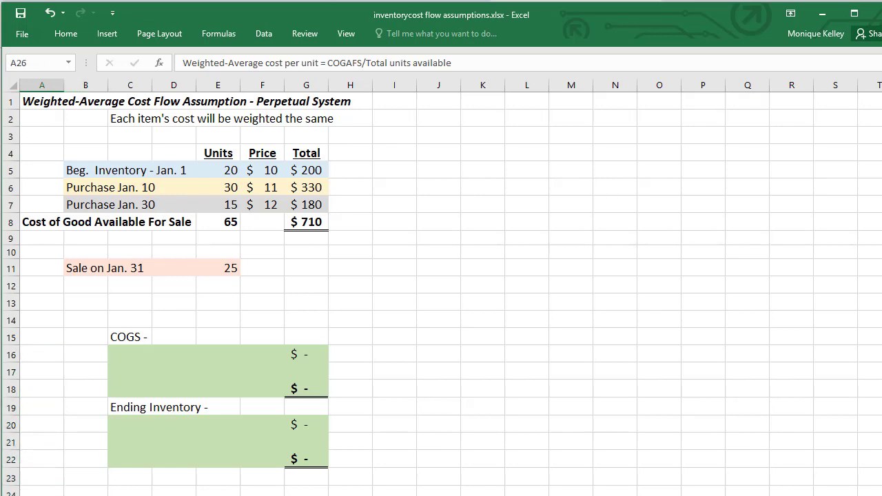
{"action": "left_click_drag", "start_coordinate": [42, 495], "coordinate": [66, 310]}
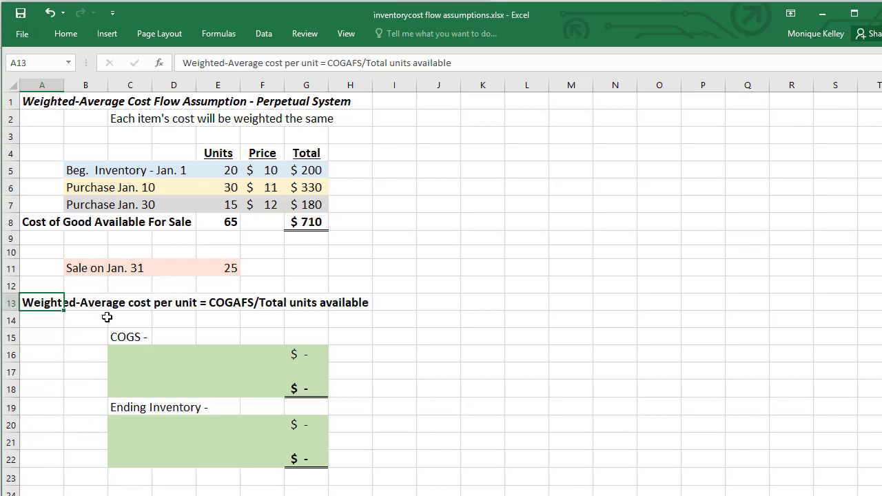
Step: Enter =+G8/E8 in G14 to divide the $710 total cost by 65 units
{"action": "left_click", "coordinate": [315, 319]}
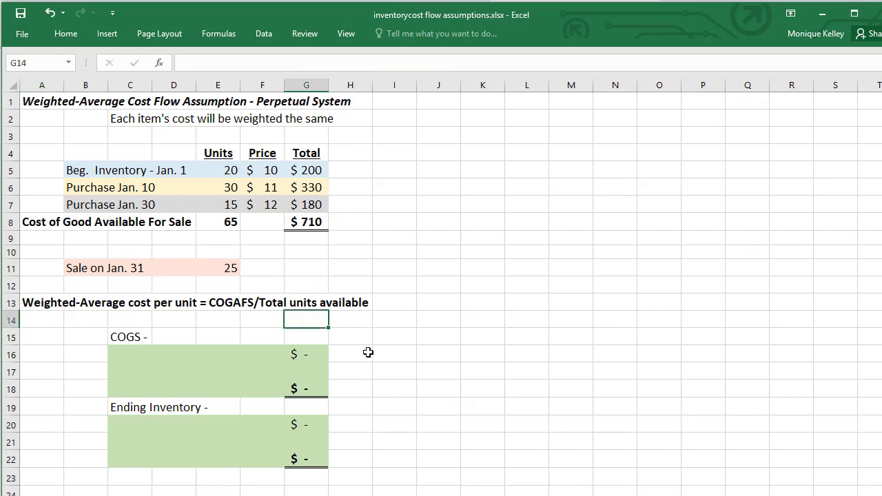
{"action": "type", "text": "+"}
{"action": "left_click", "coordinate": [315, 228]}
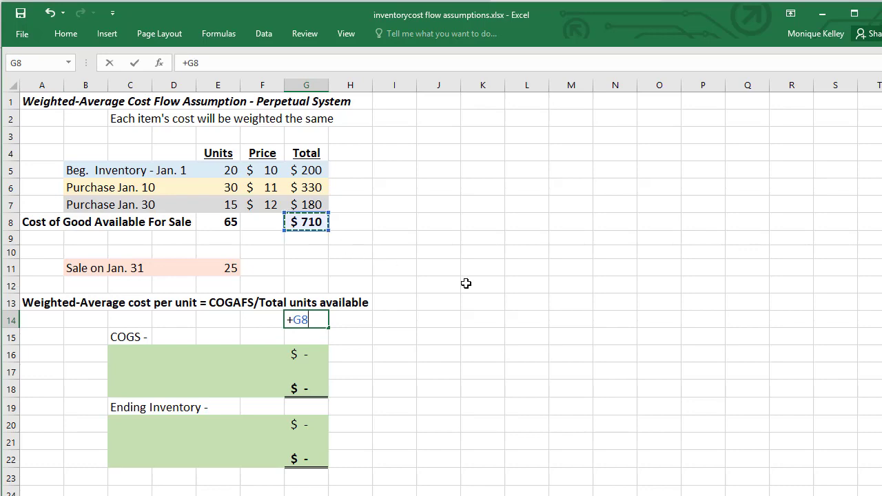
{"action": "type", "text": "/"}
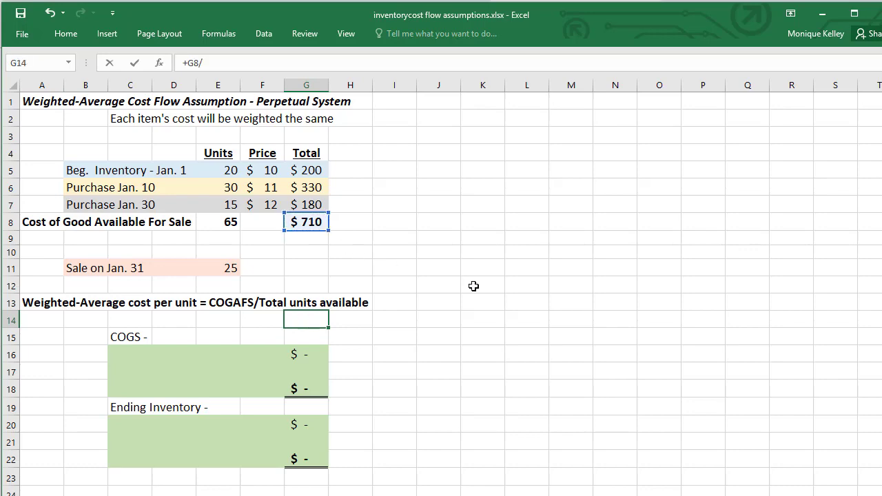
{"action": "scroll", "coordinate": [466, 284], "scroll_direction": "down", "scroll_amount": 4}
{"action": "scroll", "coordinate": [397, 265], "scroll_direction": "up", "scroll_amount": 4}
{"action": "scroll", "coordinate": [397, 268], "scroll_direction": "down", "scroll_amount": 1}
{"action": "scroll", "coordinate": [263, 169], "scroll_direction": "up", "scroll_amount": 1}
{"action": "left_click", "coordinate": [219, 222]}
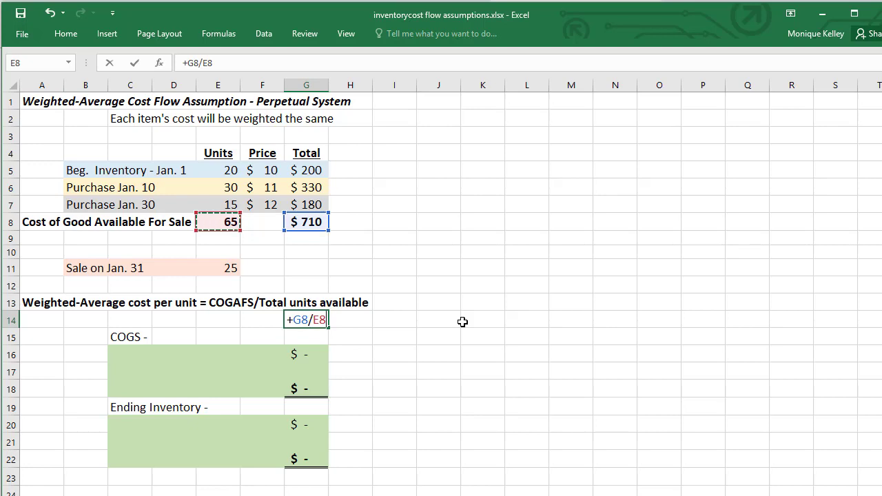
{"action": "key", "text": "Return"}
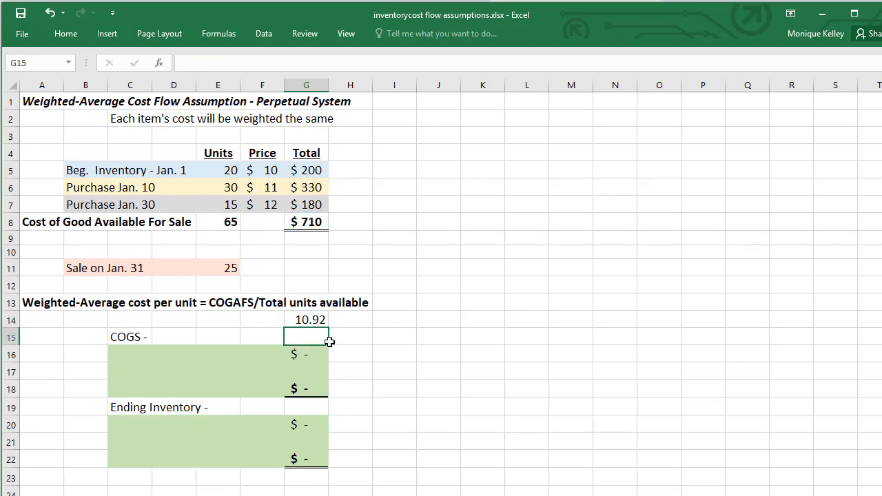
Step: Apply Accounting Number Format to G14 so it shows $10.92
{"action": "left_click", "coordinate": [303, 316]}
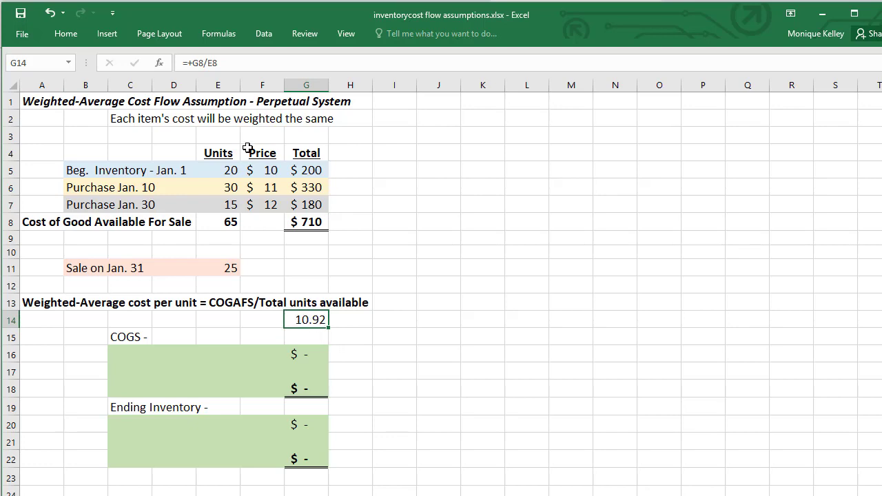
{"action": "left_click", "coordinate": [70, 34]}
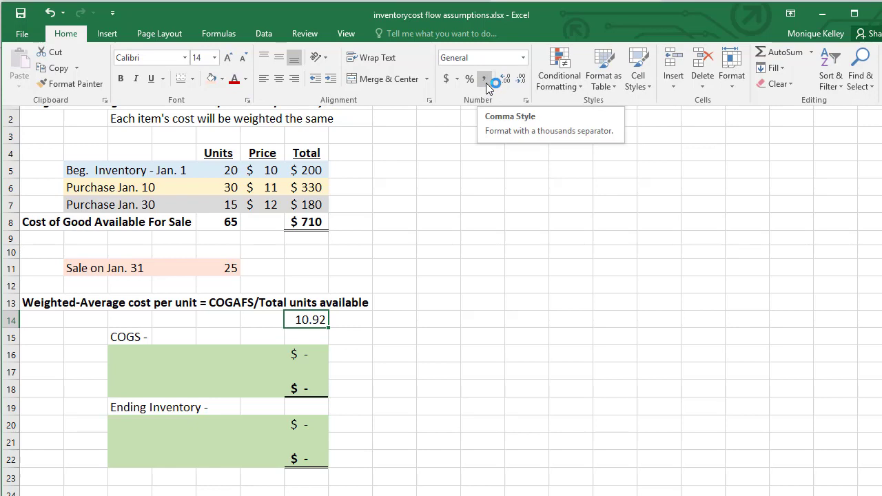
{"action": "left_click", "coordinate": [448, 79]}
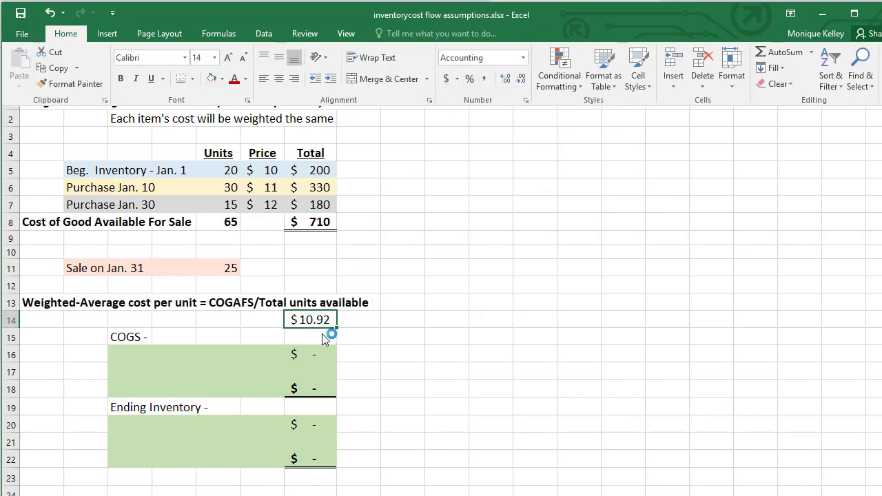
Step: Enter 25 units sold in the COGS units cell E16
{"action": "left_click", "coordinate": [119, 339]}
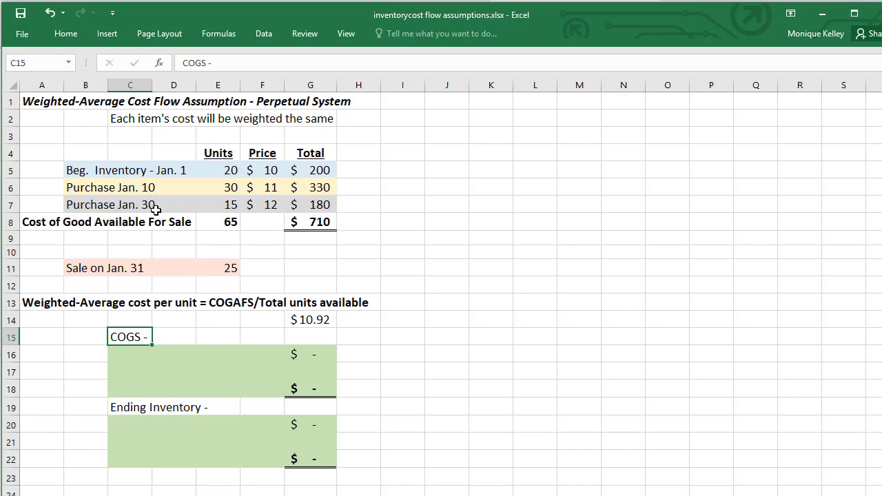
{"action": "left_click", "coordinate": [185, 357]}
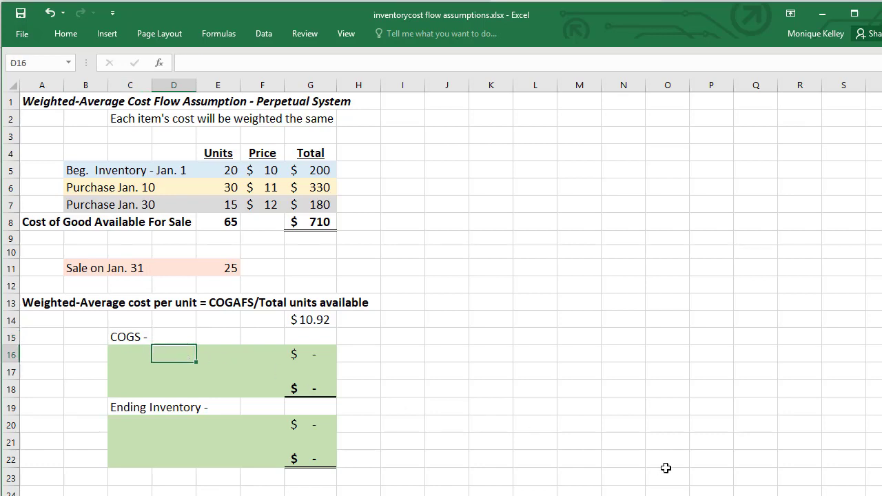
{"action": "key", "text": "Right"}
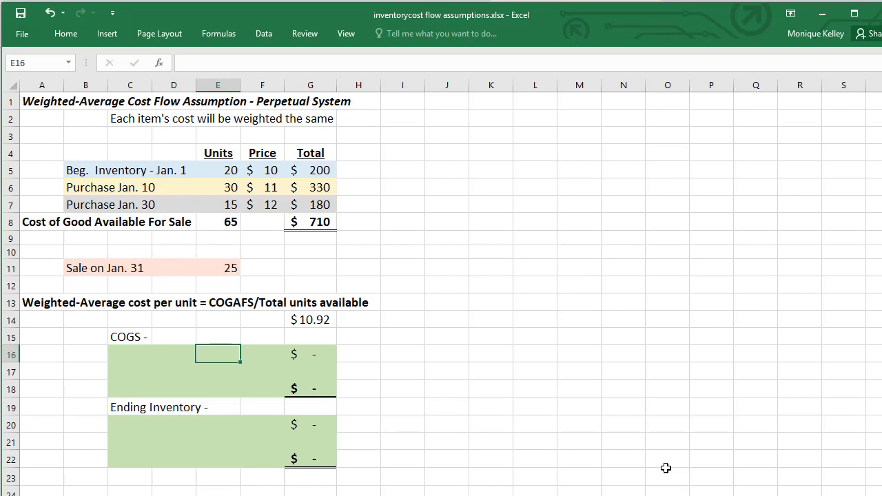
{"action": "type", "text": "25"}
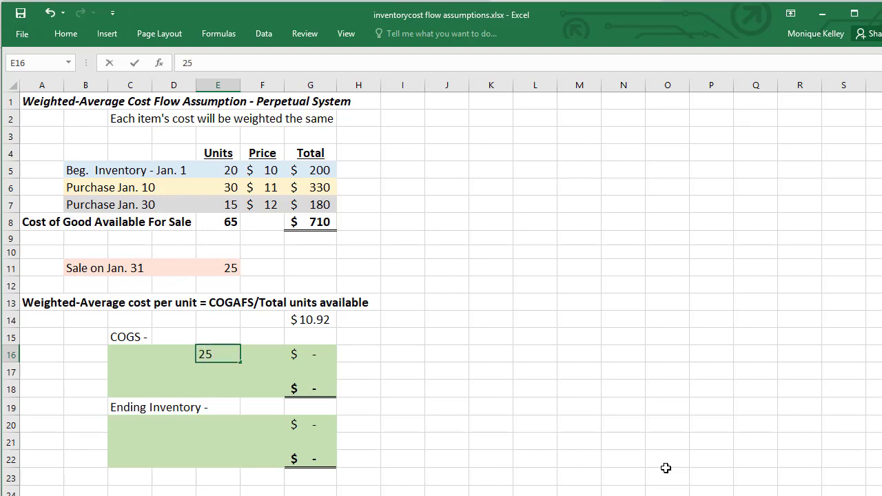
{"action": "key", "text": "Right"}
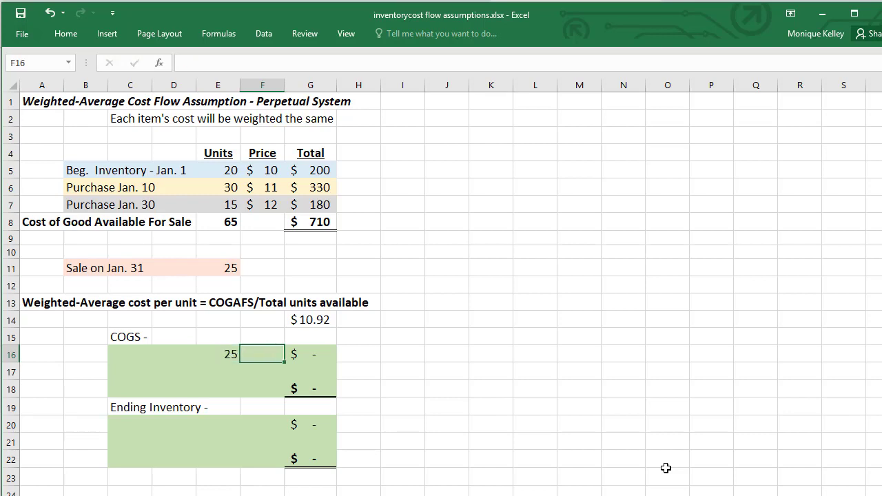
Step: Set the COGS price in F16 to the absolute reference =+$G$14
{"action": "left_click", "coordinate": [315, 323]}
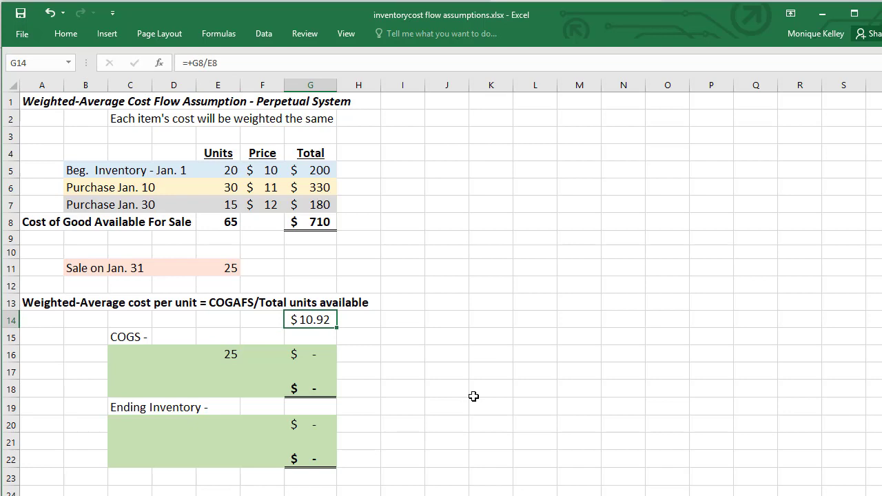
{"action": "left_click", "coordinate": [257, 353]}
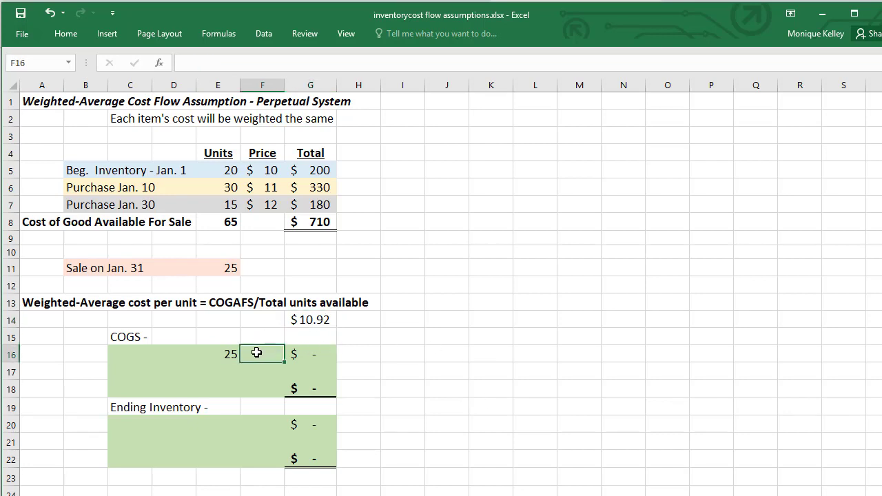
{"action": "type", "text": "+"}
{"action": "left_click", "coordinate": [312, 320]}
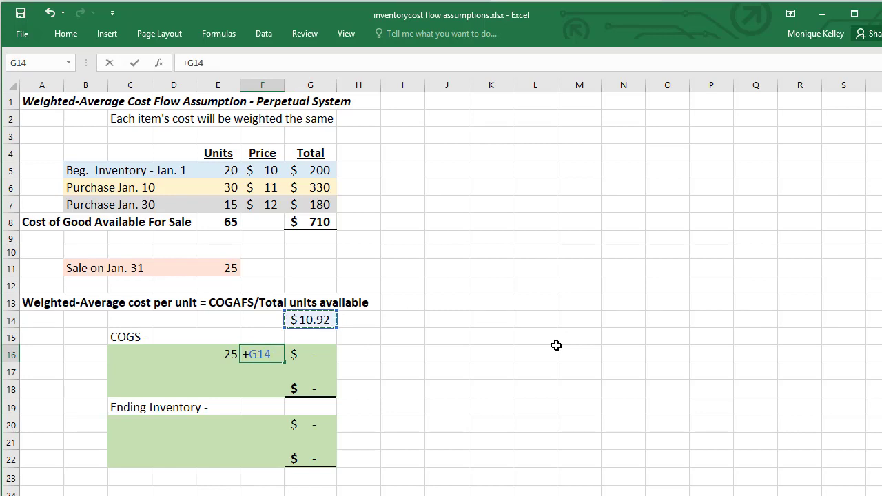
{"action": "key", "text": "F4"}
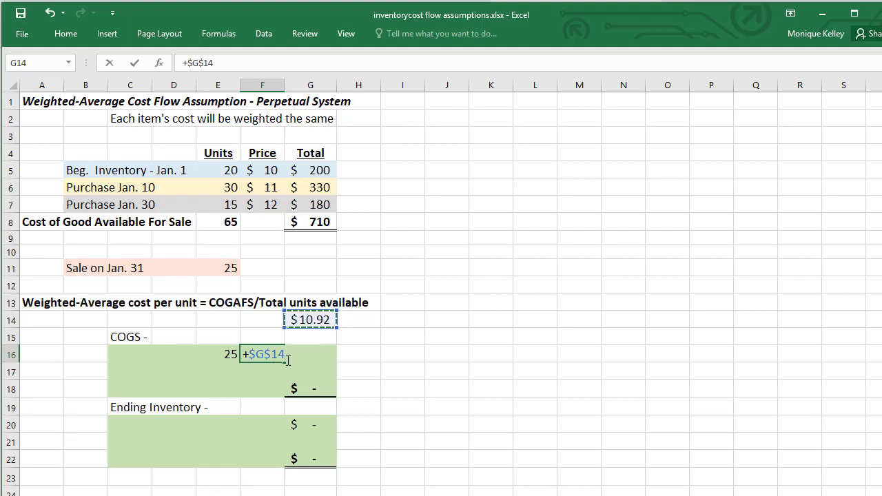
{"action": "key", "text": "Return"}
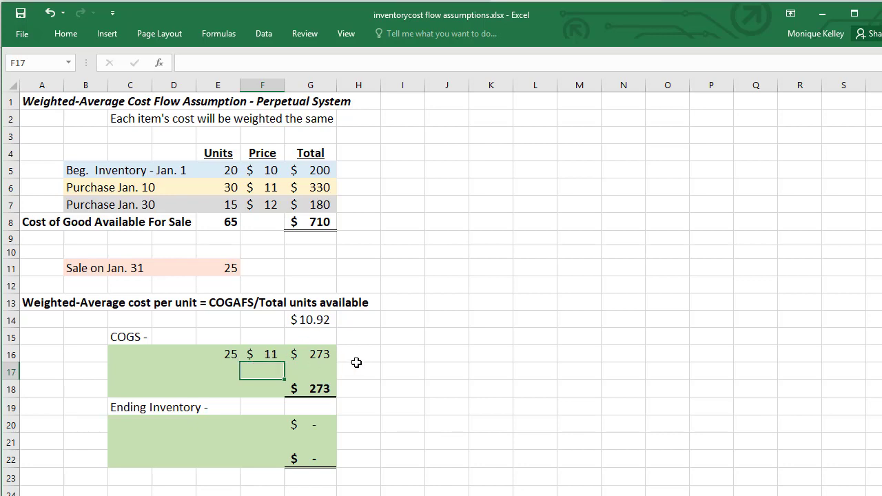
Step: Widen column F, show the F16 price as $10.92, and verify the G18 total
{"action": "left_click", "coordinate": [270, 354]}
{"action": "left_click_drag", "start_coordinate": [282, 84], "coordinate": [298, 84]}
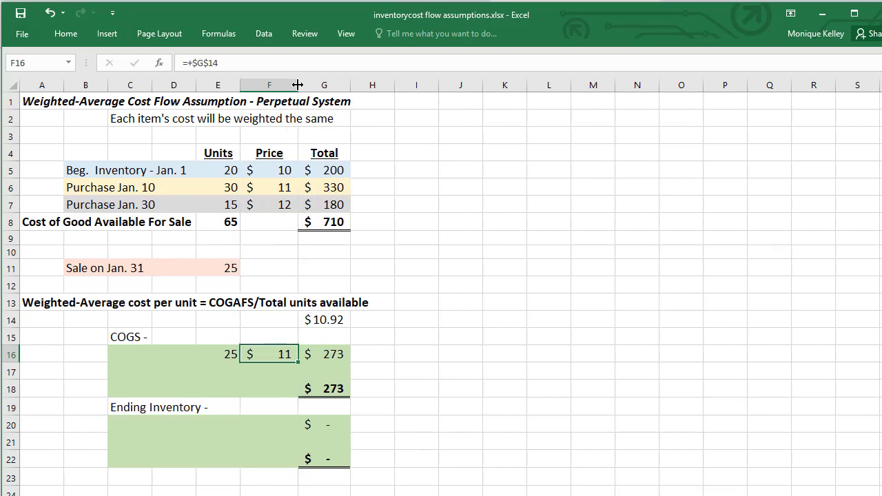
{"action": "right_click", "coordinate": [272, 356]}
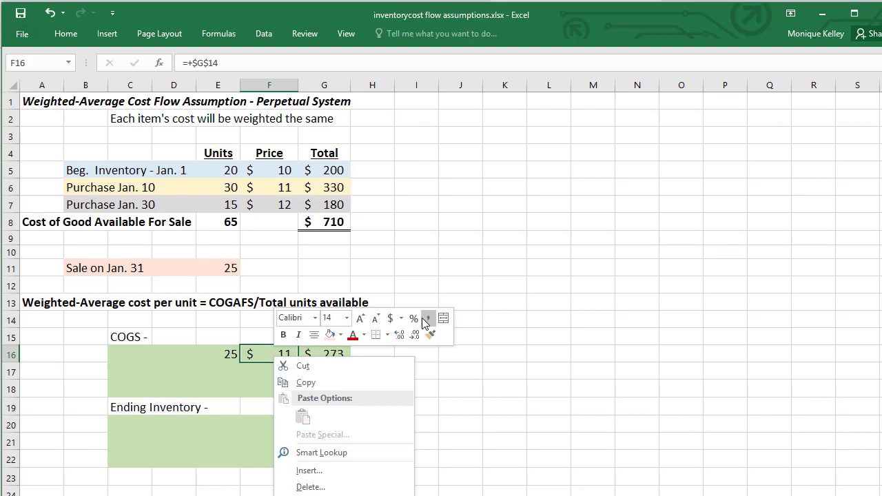
{"action": "left_click", "coordinate": [390, 320]}
{"action": "left_click", "coordinate": [272, 386]}
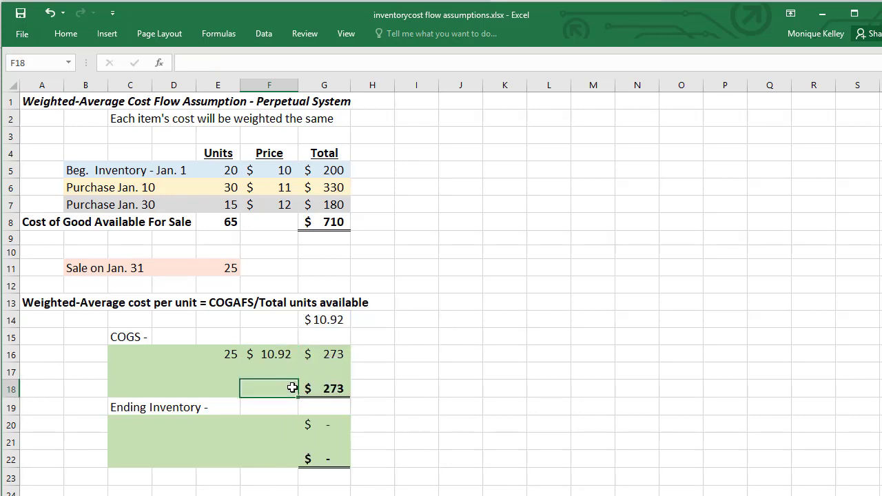
{"action": "left_click", "coordinate": [336, 390]}
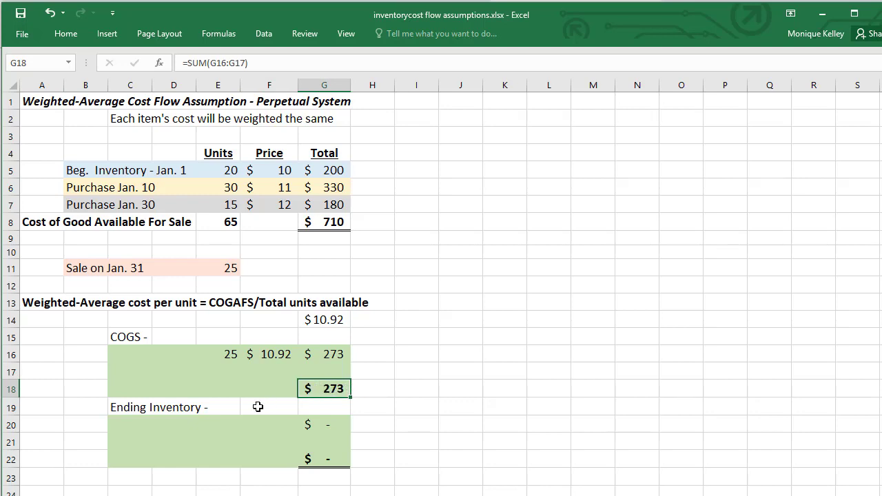
Step: Compute units on hand in E12 as 65 minus 25, labelled 'UNITS ON HAND' in F12
{"action": "left_click", "coordinate": [228, 425]}
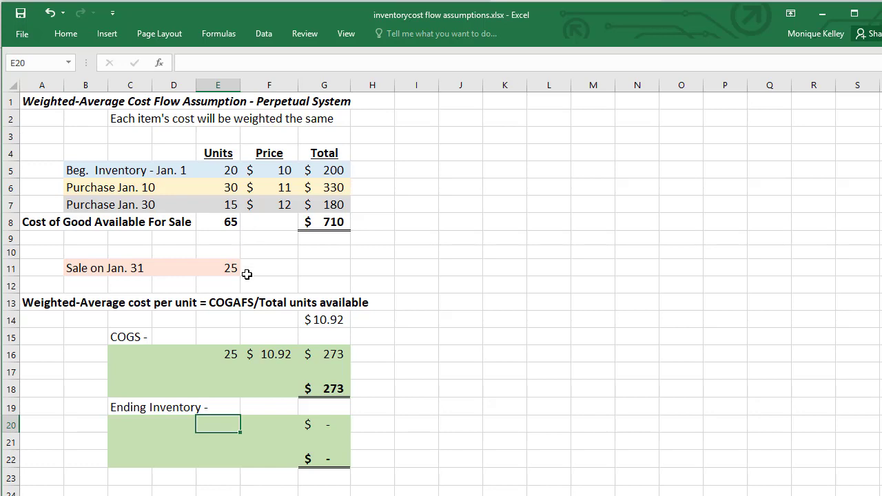
{"action": "key", "text": "Up"}
{"action": "key", "text": "Up"}
{"action": "key", "text": "Up"}
{"action": "key", "text": "Up"}
{"action": "key", "text": "Up"}
{"action": "key", "text": "Up"}
{"action": "key", "text": "Up"}
{"action": "key", "text": "Up"}
{"action": "type", "text": "+"}
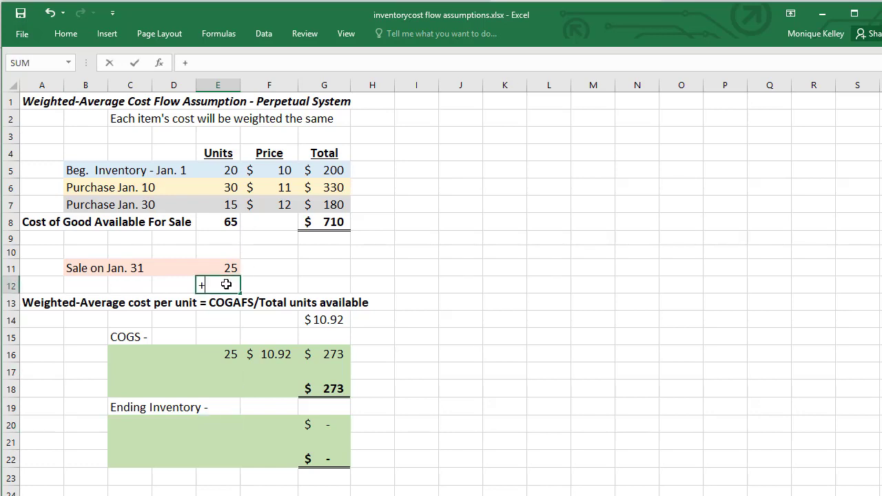
{"action": "left_click", "coordinate": [217, 224]}
{"action": "type", "text": "-"}
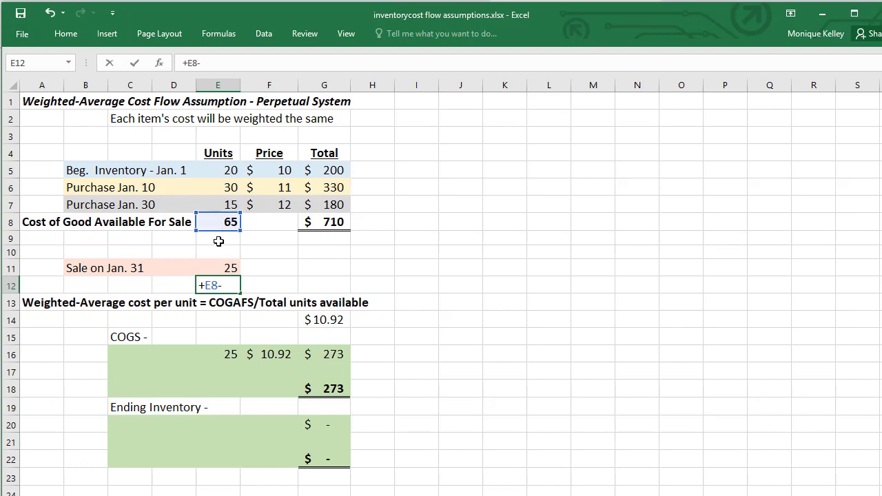
{"action": "left_click", "coordinate": [221, 266]}
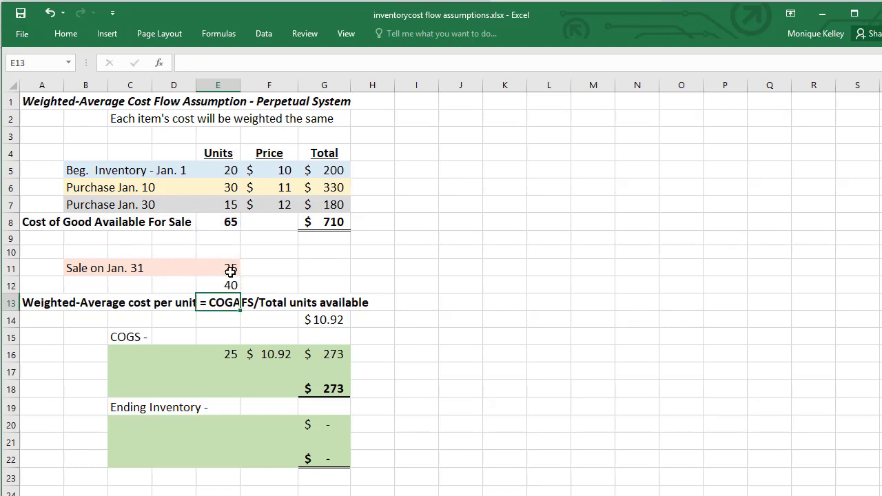
{"action": "left_click", "coordinate": [289, 288]}
{"action": "type", "text": "UNITS"}
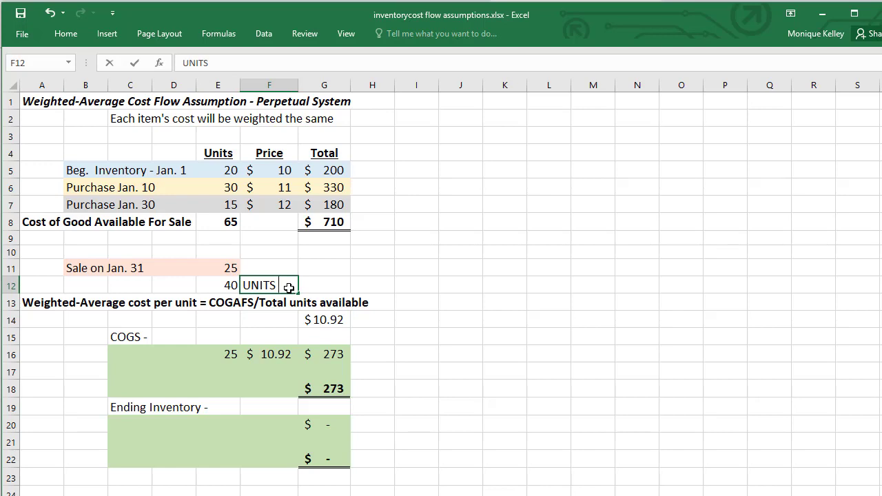
{"action": "type", "text": " ON HAND"}
{"action": "key", "text": "ctrl+Return"}
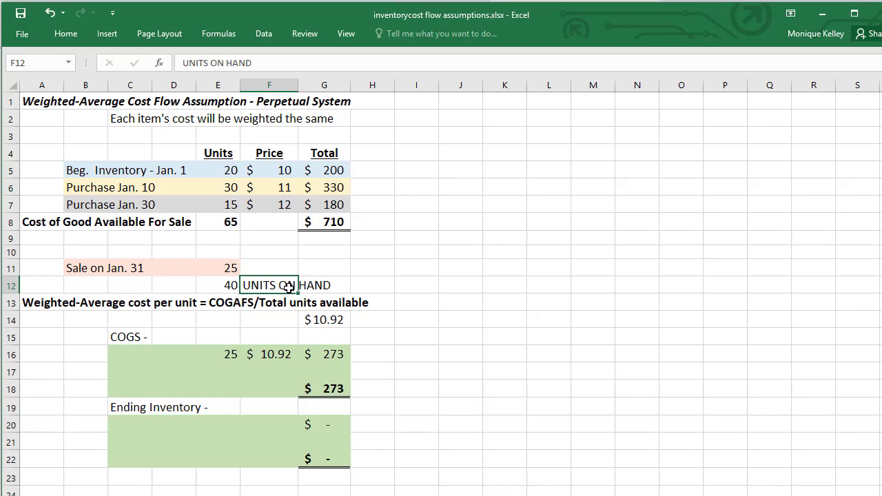
{"action": "key", "text": "Return"}
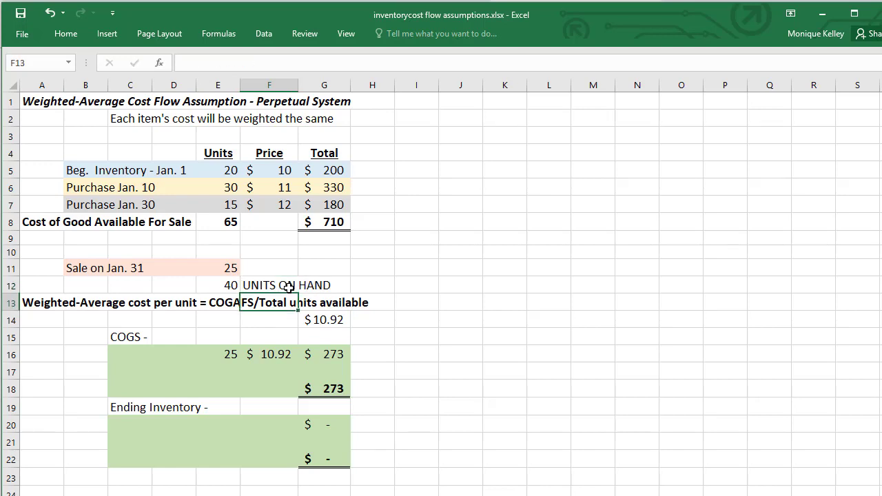
Step: Enter 40 units in E20 and copy the $10.92 price formula into F20
{"action": "left_click", "coordinate": [275, 444]}
{"action": "left_click", "coordinate": [231, 424]}
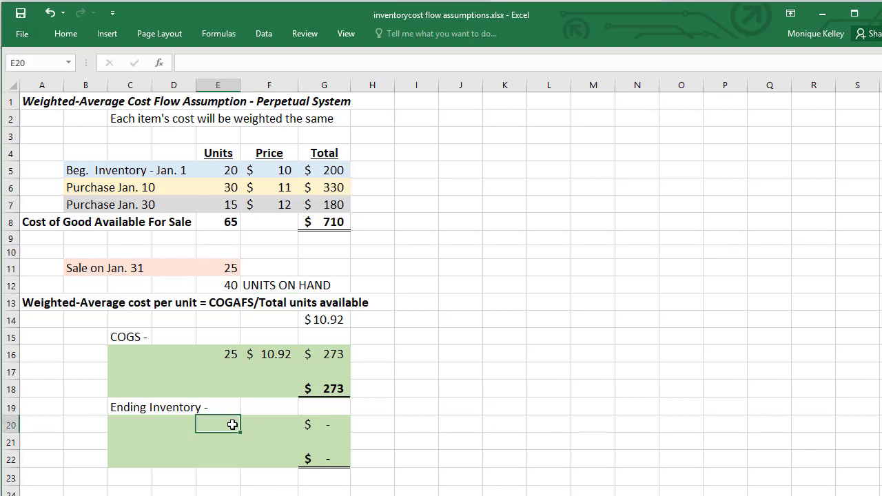
{"action": "type", "text": "40"}
{"action": "key", "text": "Return"}
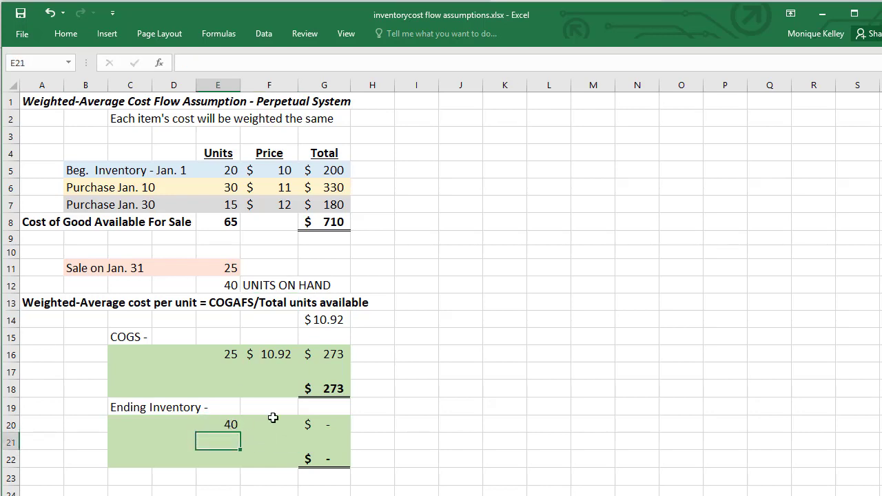
{"action": "left_click", "coordinate": [256, 427]}
{"action": "type", "text": "+"}
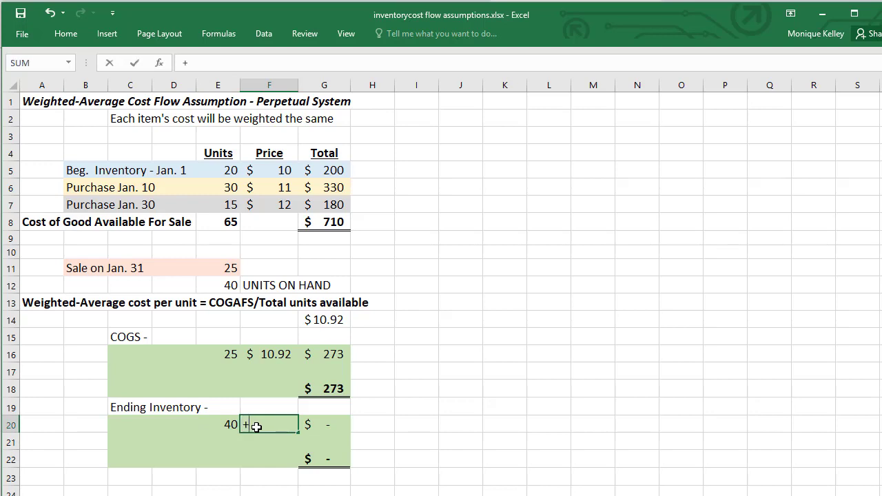
{"action": "left_click", "coordinate": [280, 354]}
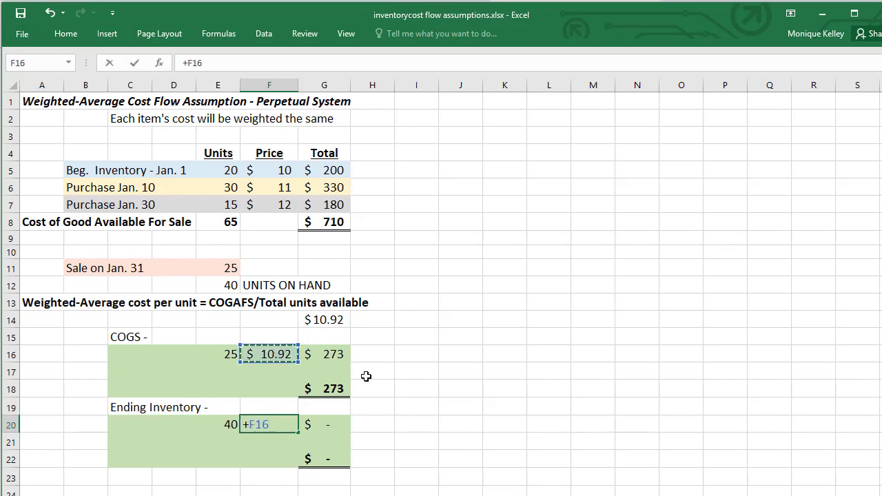
{"action": "key", "text": "Return"}
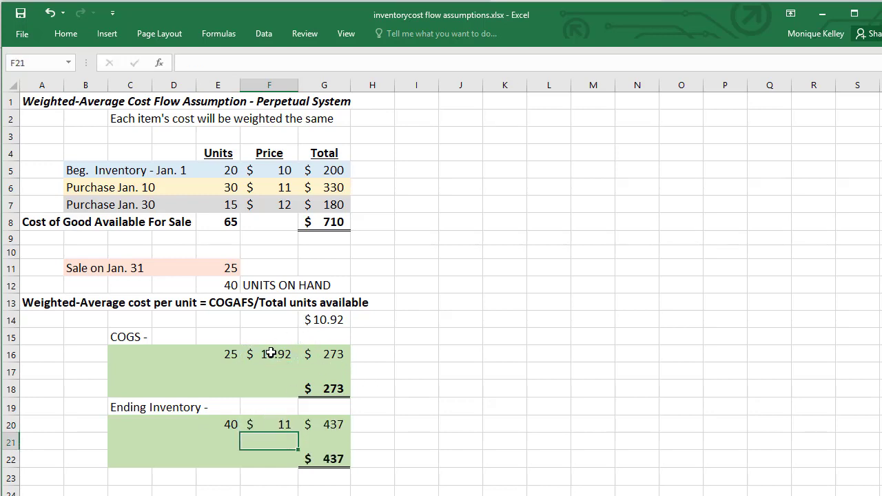
{"action": "left_click", "coordinate": [277, 357]}
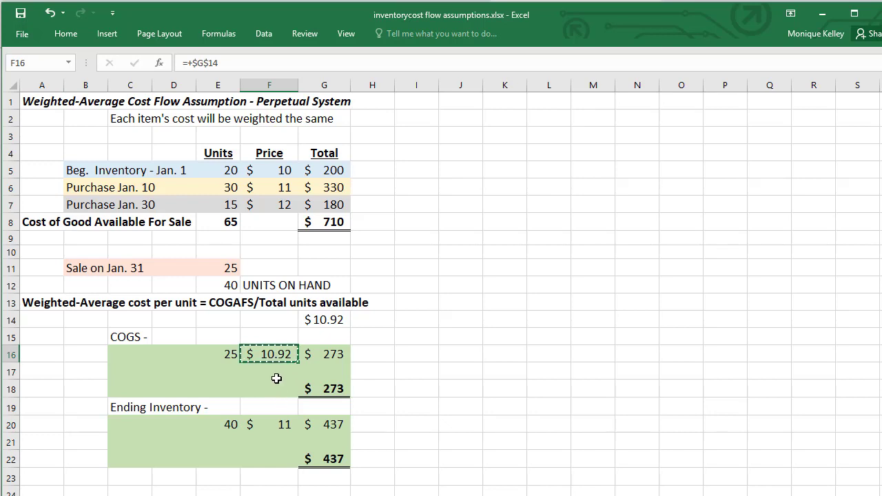
{"action": "left_click", "coordinate": [267, 422]}
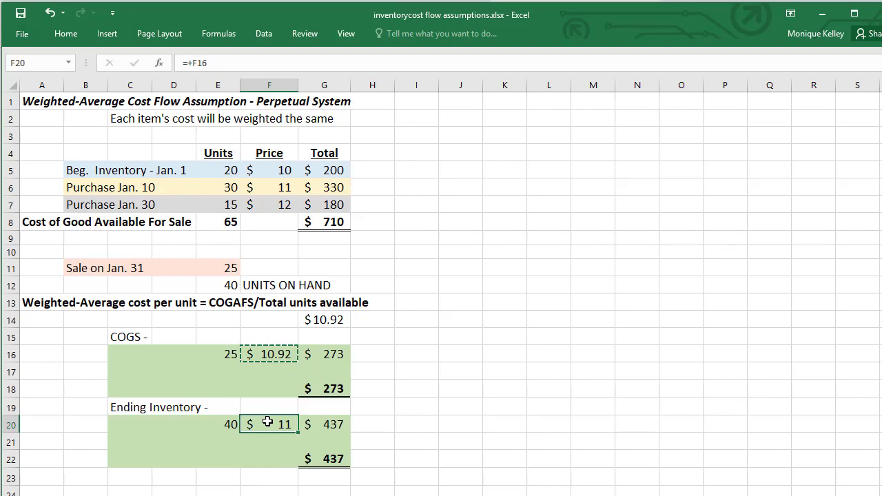
{"action": "type", "text": "=+$G$14"}
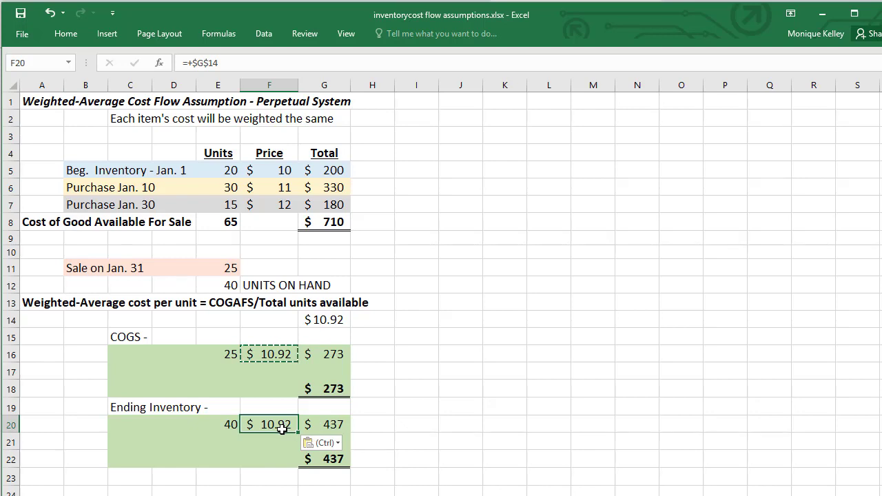
Step: Verify the ending inventory totals in G20 and G22 show $437
{"action": "left_click", "coordinate": [336, 427]}
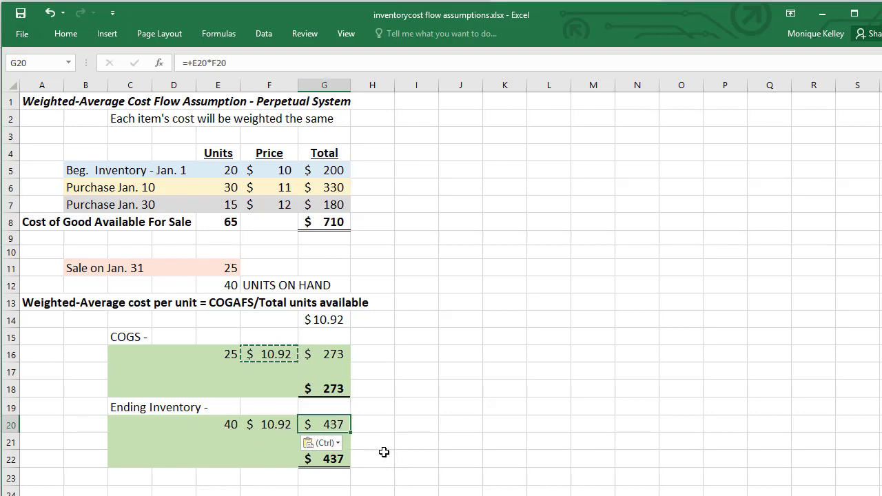
{"action": "left_click", "coordinate": [383, 455]}
{"action": "left_click", "coordinate": [337, 423]}
{"action": "left_click", "coordinate": [343, 460]}
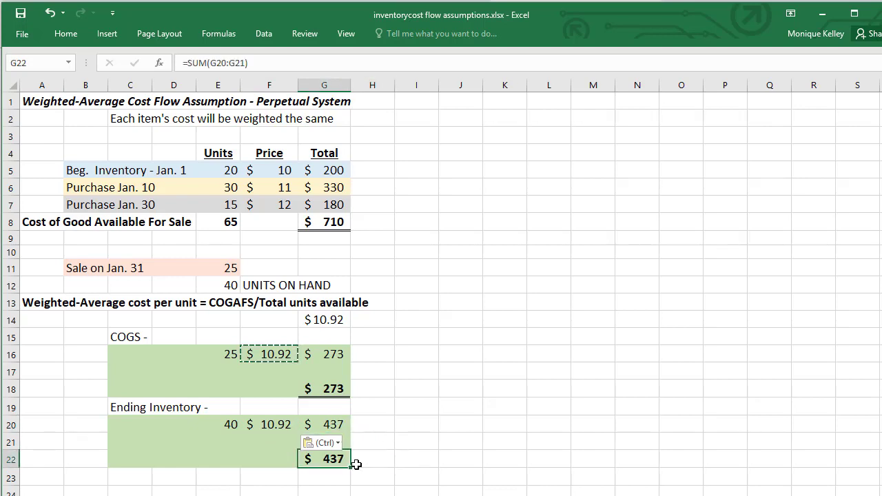
{"action": "left_click", "coordinate": [380, 456]}
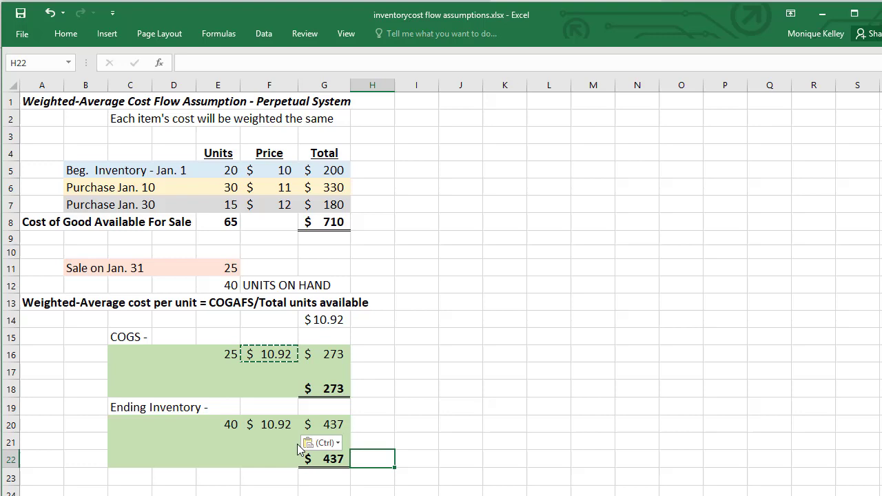
{"action": "left_click", "coordinate": [190, 460]}
Step: Type 'Ending Inventory' in D22 and 'COGS' in D18 beside their totals
{"action": "type", "text": "En"}
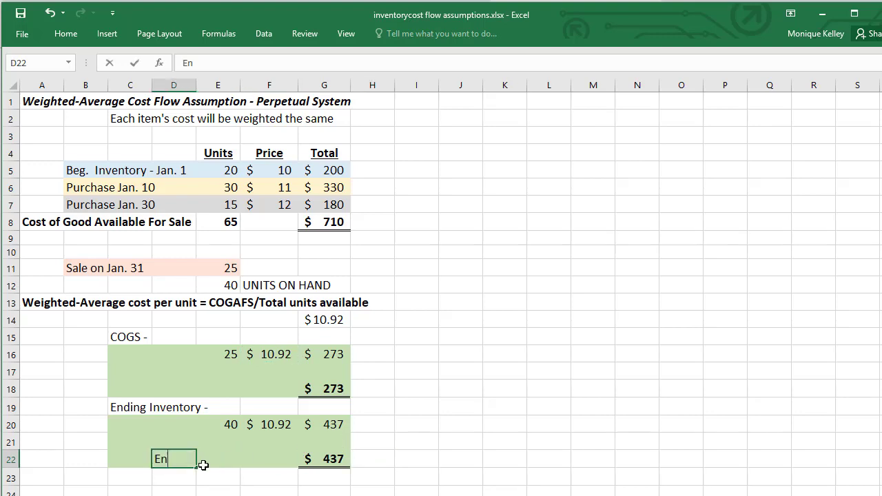
{"action": "type", "text": "ding Inventory"}
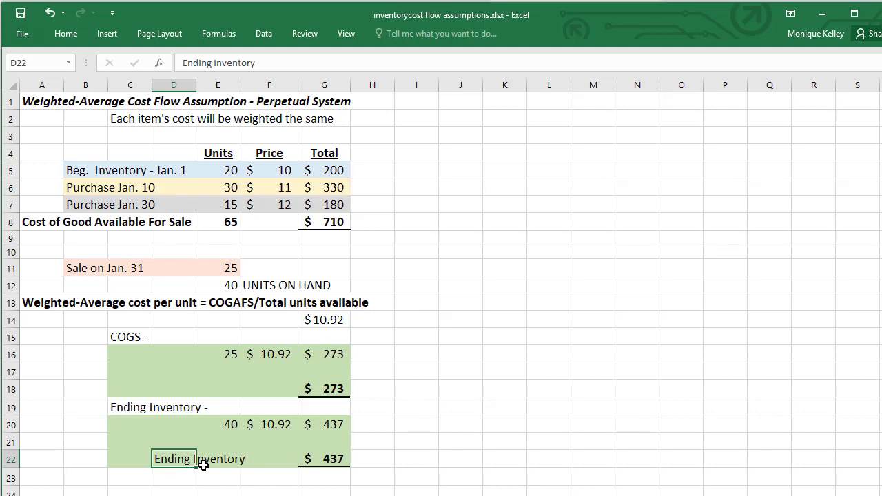
{"action": "key", "text": "Return"}
{"action": "key", "text": "Right"}
{"action": "key", "text": "Right"}
{"action": "key", "text": "Right"}
{"action": "key", "text": "Right"}
{"action": "key", "text": "Up"}
{"action": "key", "text": "Left"}
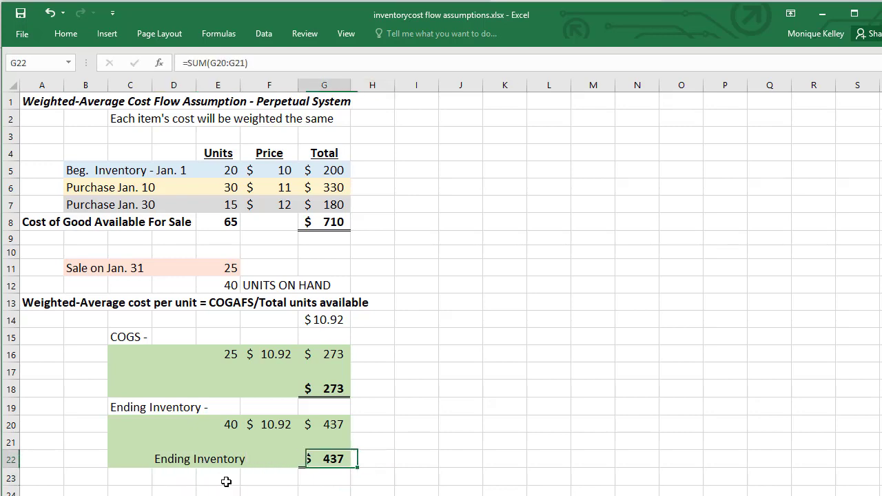
{"action": "key", "text": "Left"}
{"action": "key", "text": "Up"}
{"action": "key", "text": "Up"}
{"action": "key", "text": "Up"}
{"action": "key", "text": "Up"}
{"action": "key", "text": "Left"}
{"action": "key", "text": "Left"}
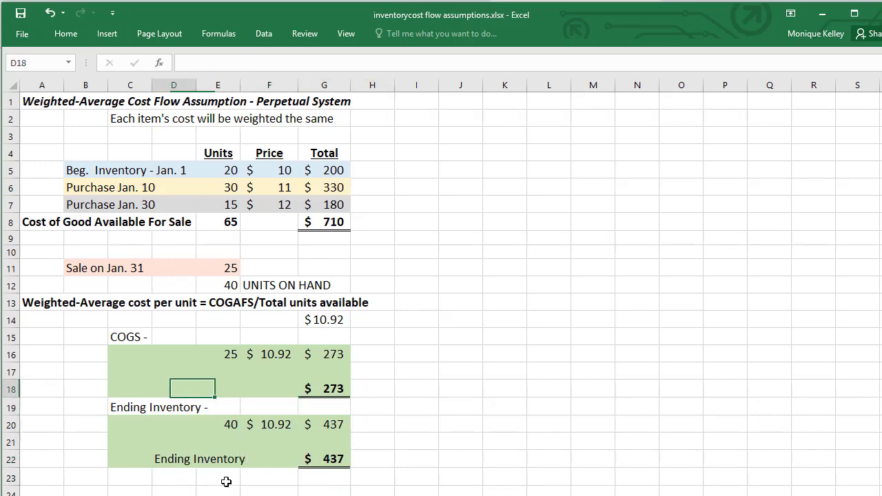
{"action": "type", "text": "CO"}
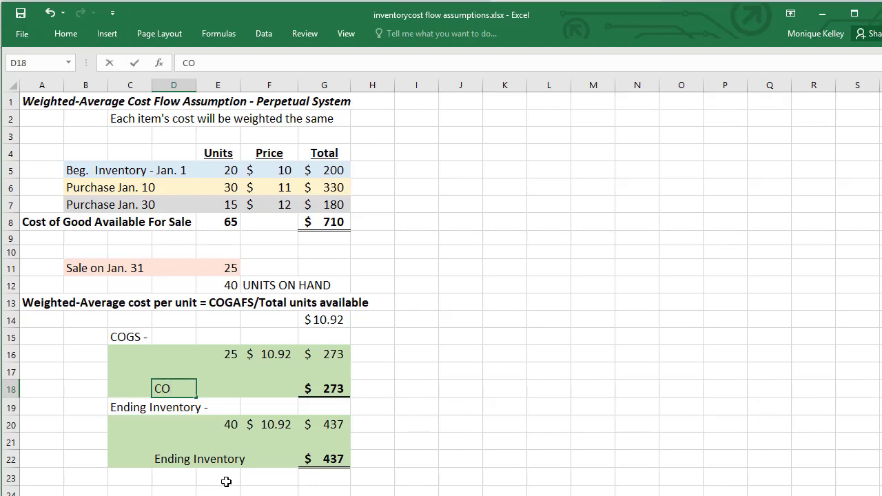
{"action": "type", "text": "GS"}
{"action": "key", "text": "Return"}
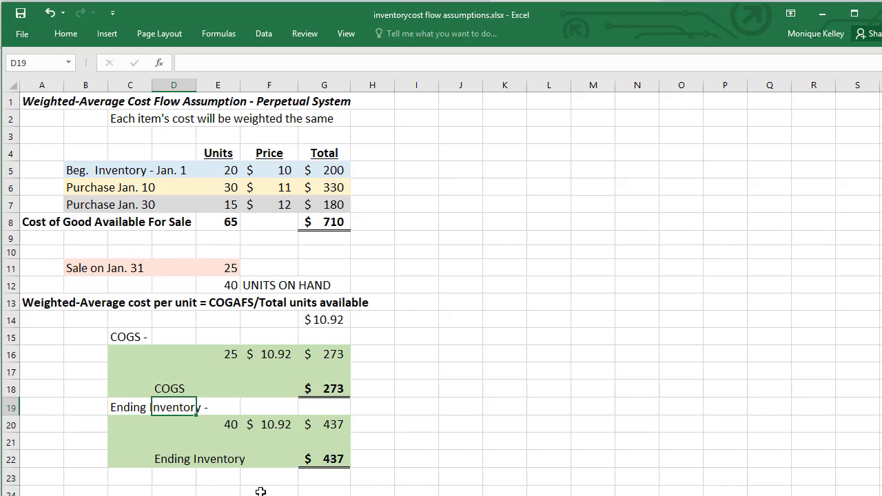
{"action": "left_click", "coordinate": [334, 492]}
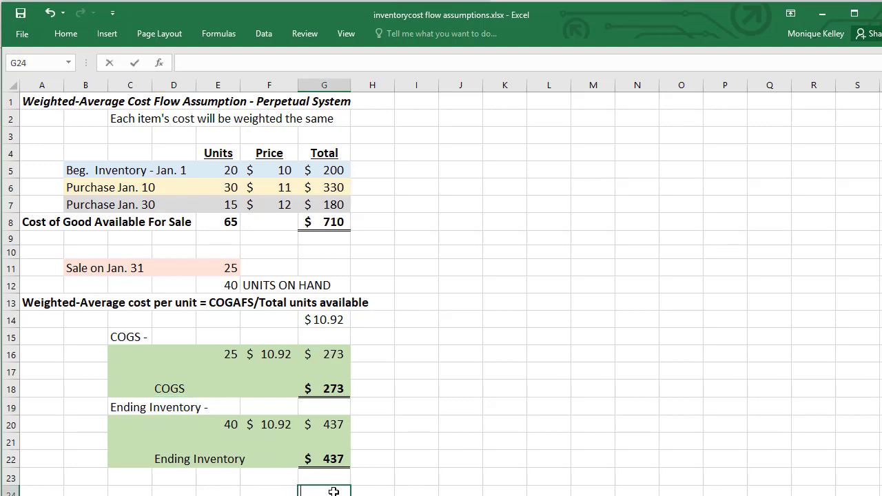
Step: Enter =+G18+G22 in G24 for a $710 check total
{"action": "type", "text": "+"}
{"action": "key", "text": "Up"}
{"action": "key", "text": "Up"}
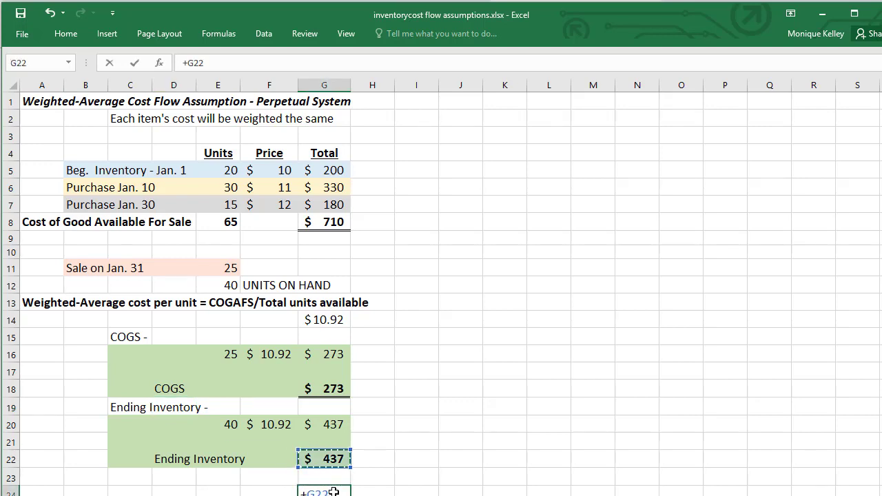
{"action": "key", "text": "Up"}
{"action": "key", "text": "Up"}
{"action": "key", "text": "Up"}
{"action": "key", "text": "Up"}
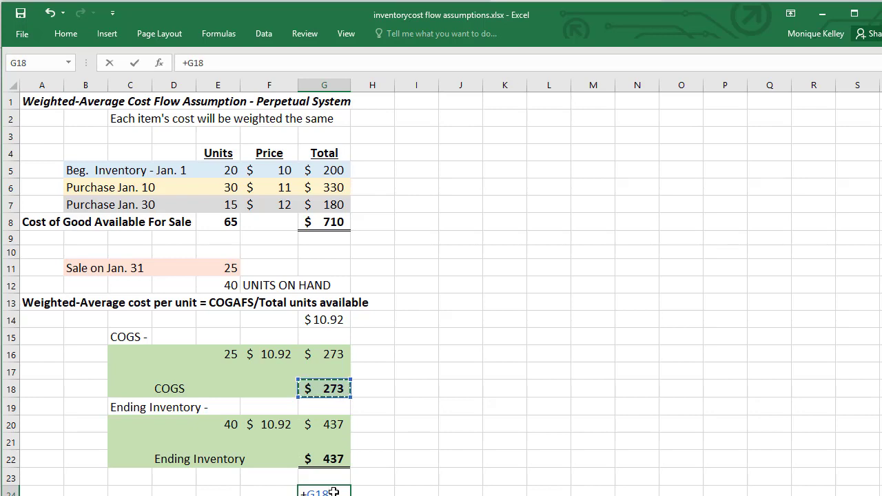
{"action": "type", "text": "+"}
{"action": "left_click", "coordinate": [324, 455]}
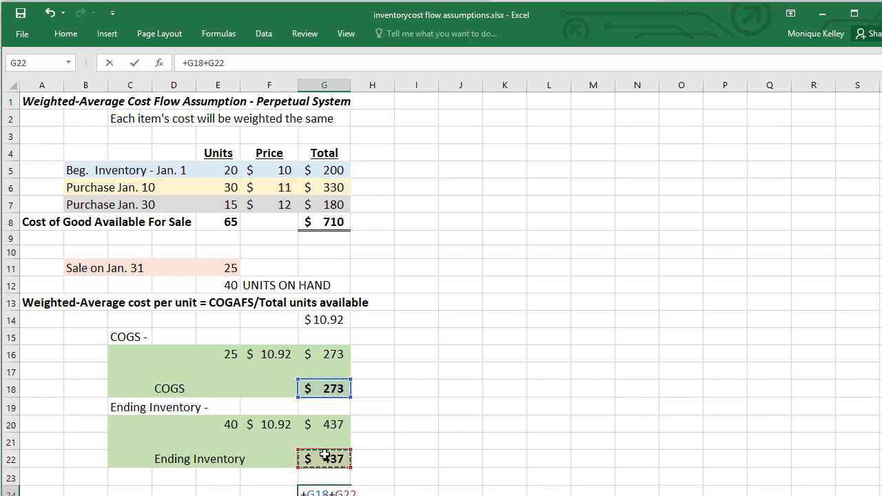
{"action": "key", "text": "Return"}
Step: Label D24 'Cost of Goods Available for Sale' and go to the FIFO/LIFO/WA summary sheet
{"action": "left_click", "coordinate": [324, 491]}
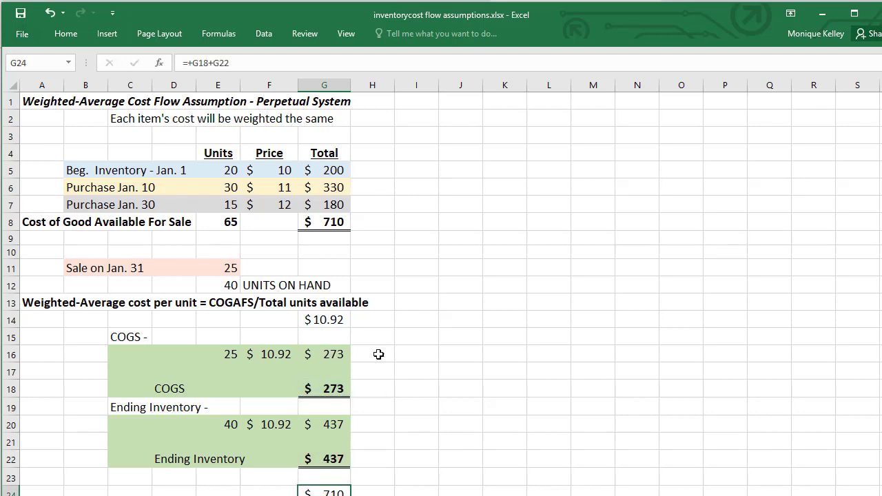
{"action": "left_click", "coordinate": [172, 491]}
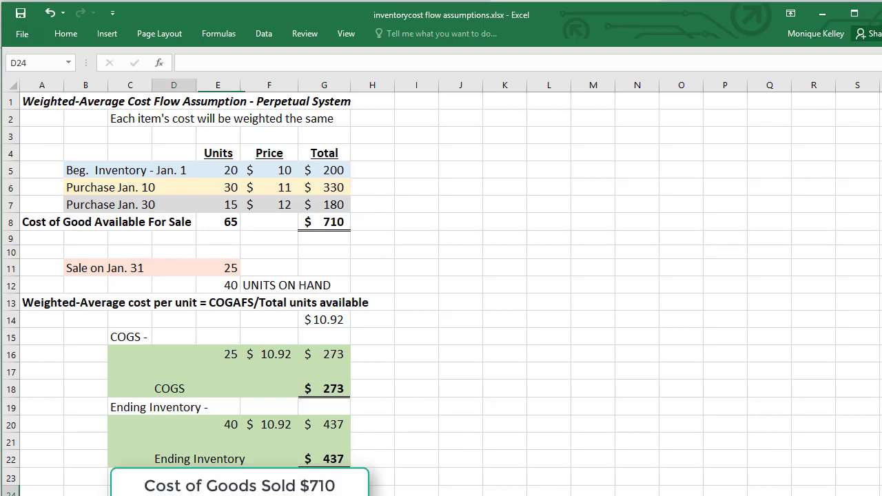
{"action": "type", "text": "Cost of Goods Available for"}
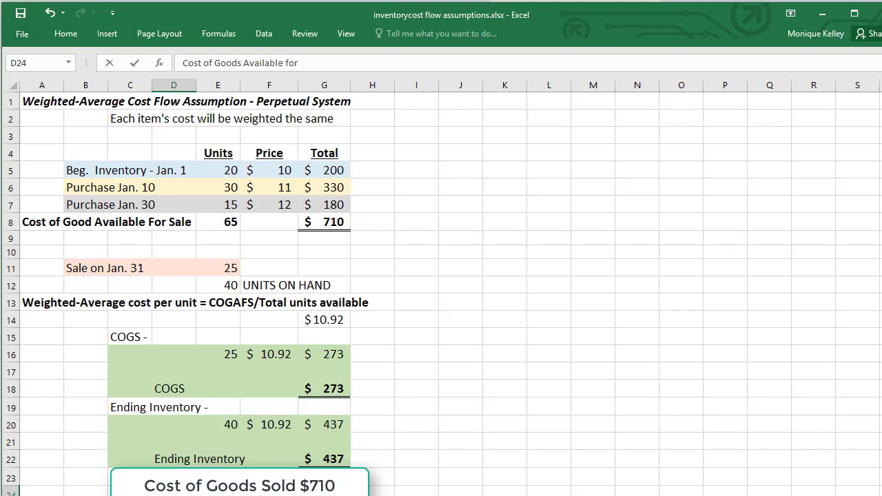
{"action": "type", "text": "e"}
{"action": "key", "text": "Return"}
{"action": "left_click", "coordinate": [397, 490]}
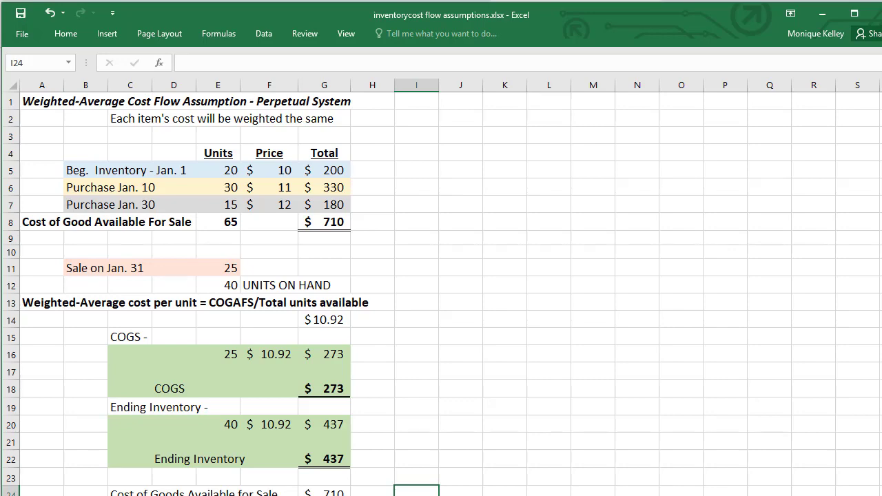
{"action": "key", "text": "ctrl+Page_Down"}
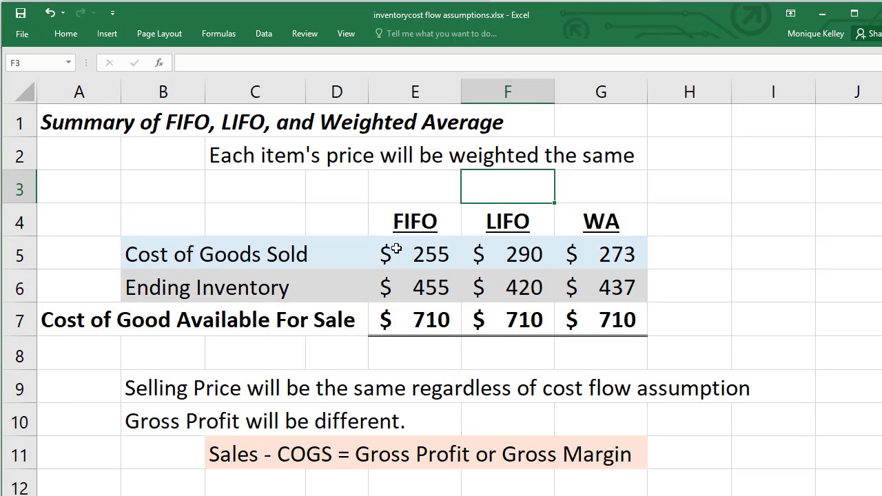
{"action": "left_click_drag", "start_coordinate": [405, 222], "coordinate": [430, 318]}
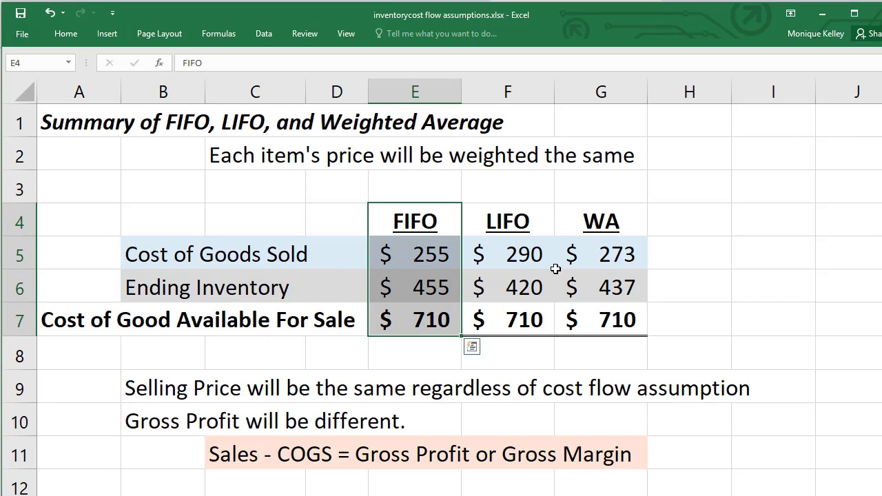
{"action": "left_click_drag", "start_coordinate": [519, 221], "coordinate": [522, 319]}
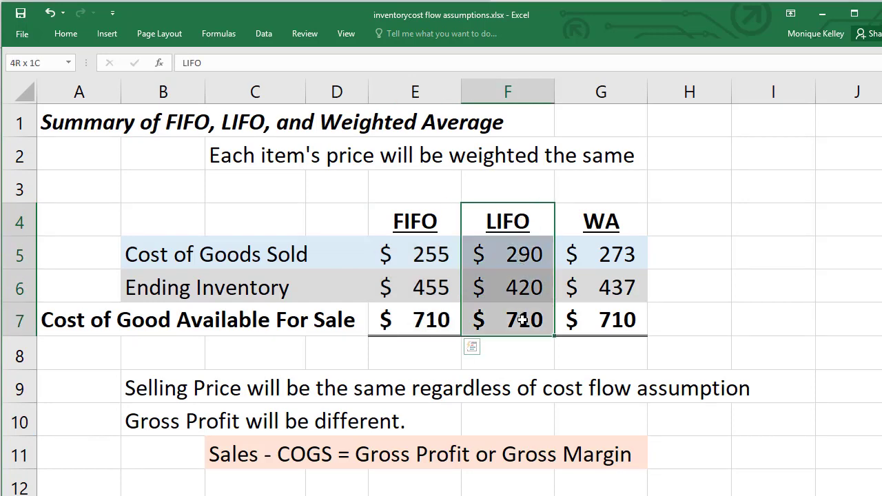
{"action": "left_click", "coordinate": [591, 252]}
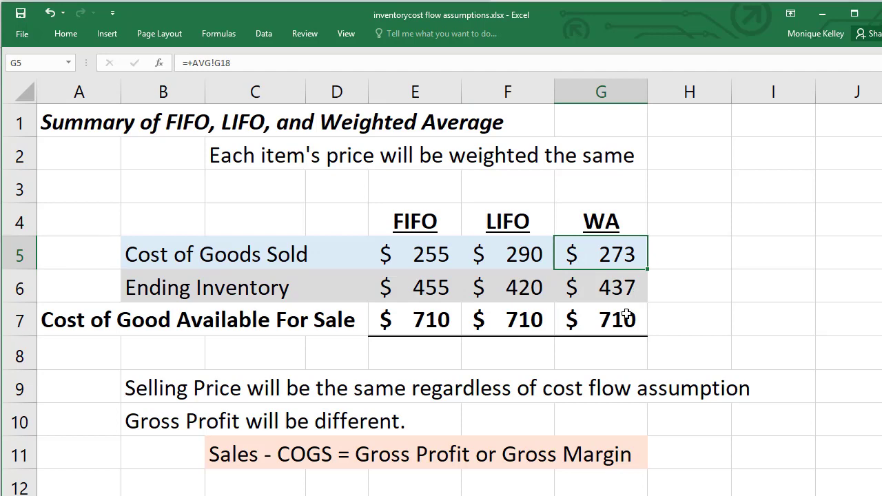
{"action": "left_click", "coordinate": [426, 323]}
{"action": "left_click_drag", "start_coordinate": [485, 324], "coordinate": [625, 333]}
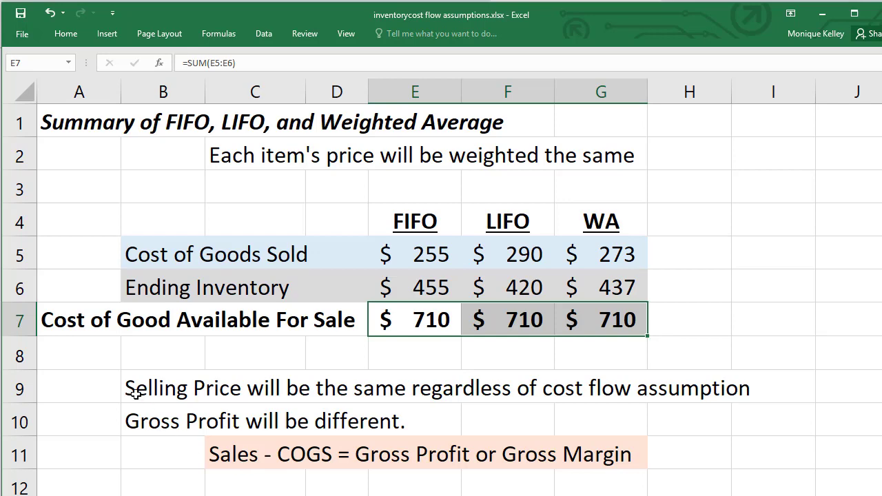
{"action": "left_click_drag", "start_coordinate": [135, 392], "coordinate": [739, 390]}
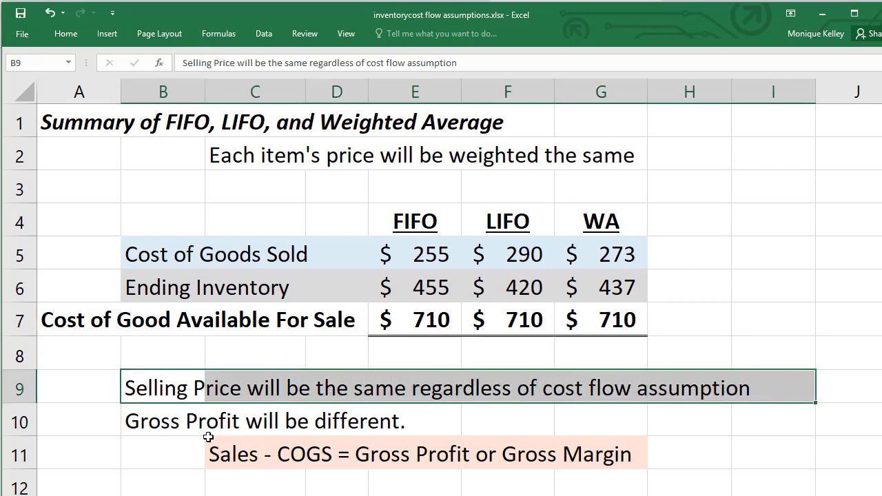
{"action": "left_click_drag", "start_coordinate": [170, 417], "coordinate": [347, 419]}
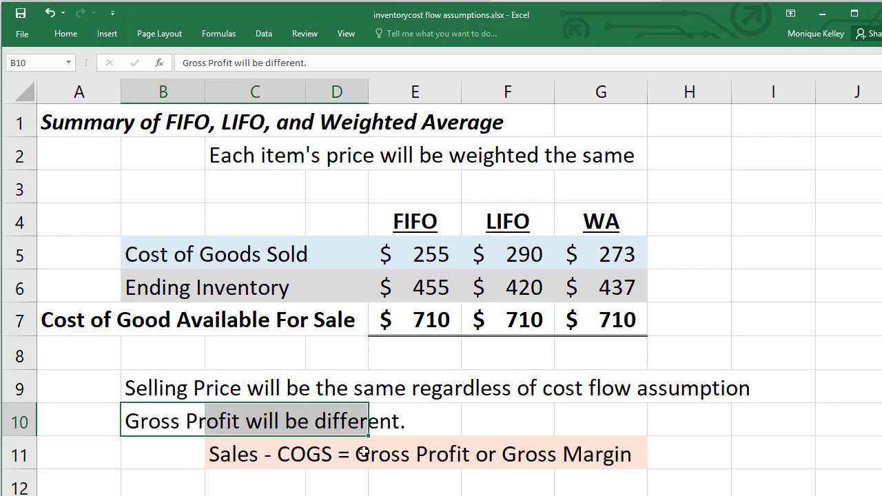